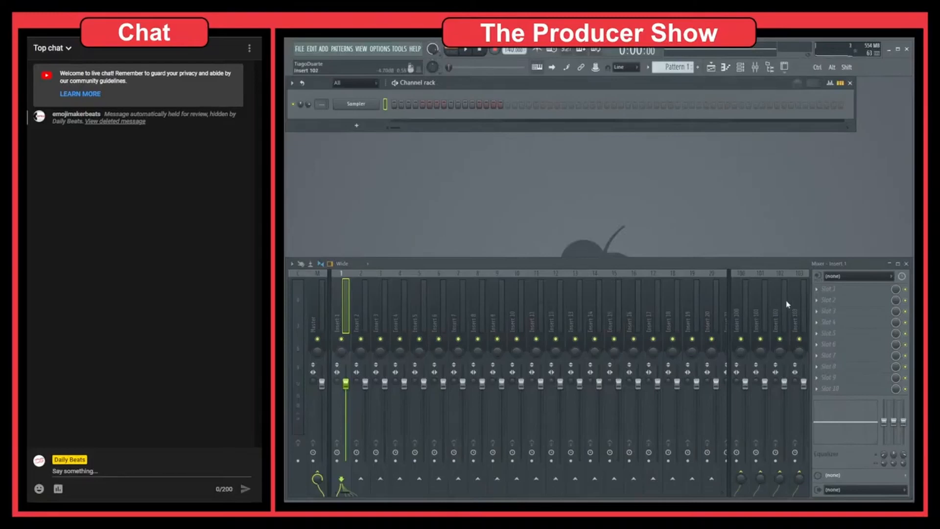
Step: Load Fruity Formula Controller into effect slot 1 of mixer Insert 1, then close the mixer and reposition the plugin window
{"action": "left_click", "coordinate": [842, 291]}
{"action": "mouse_move", "coordinate": [797, 328]}
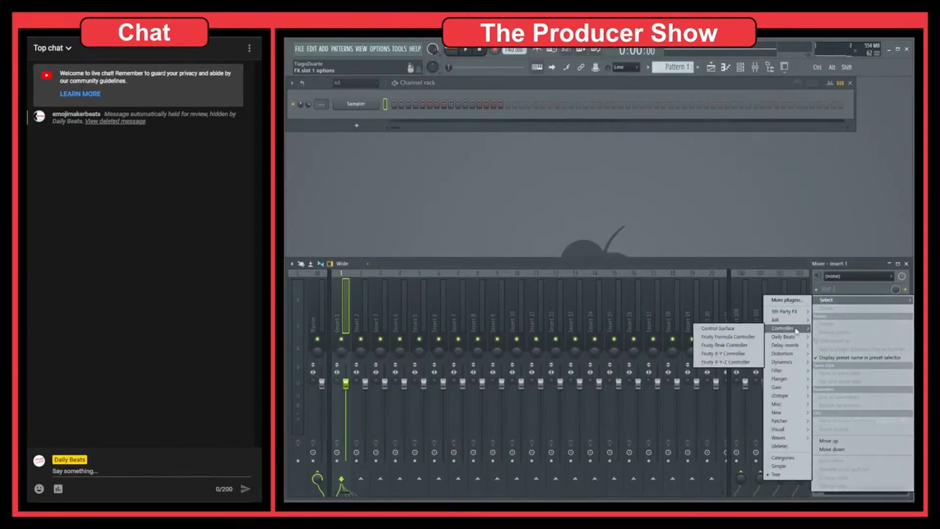
{"action": "left_click", "coordinate": [729, 338]}
{"action": "left_click", "coordinate": [906, 264]}
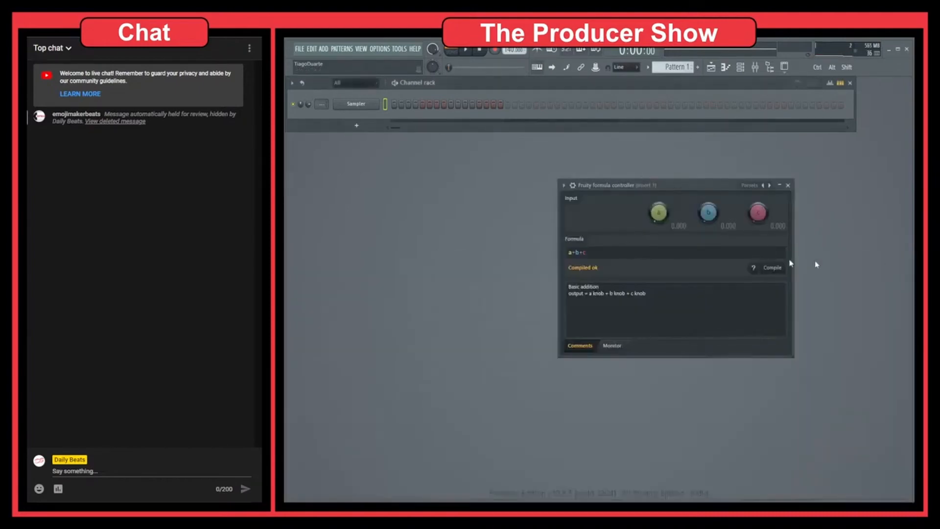
{"action": "left_click_drag", "start_coordinate": [685, 184], "coordinate": [603, 197]}
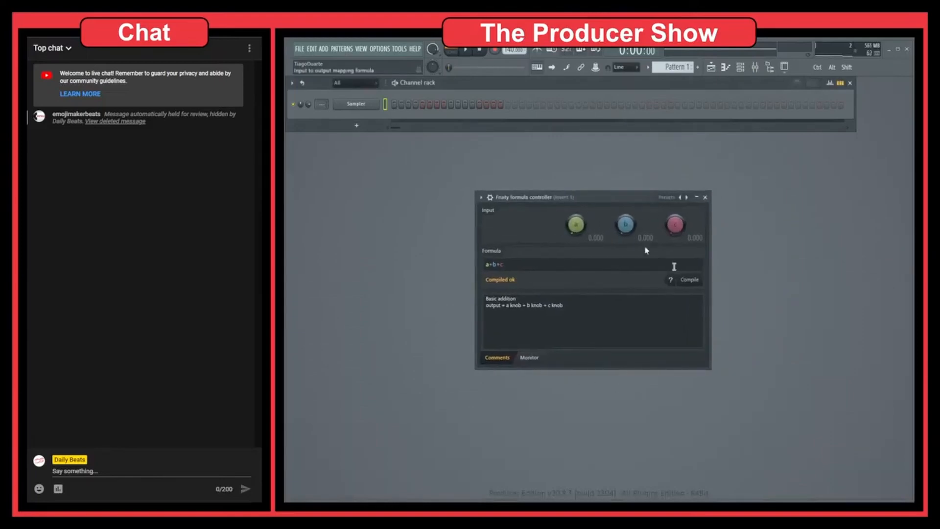
Step: Look over the formula controller's available presets and examine its default formula
{"action": "left_click", "coordinate": [686, 197]}
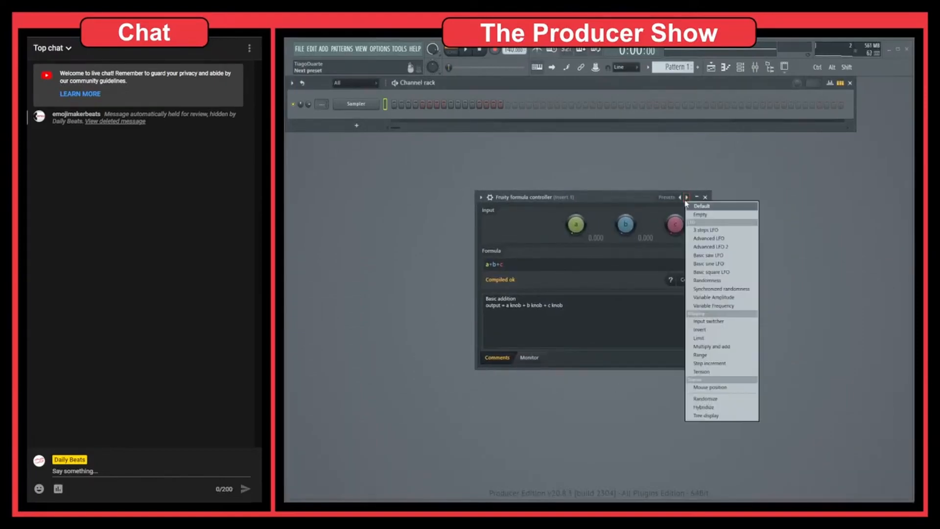
{"action": "left_click", "coordinate": [653, 200]}
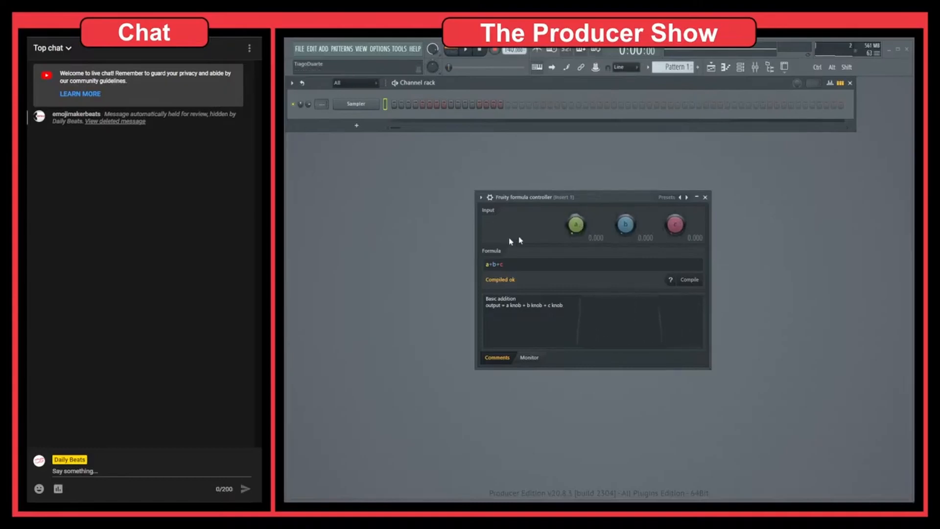
{"action": "left_click", "coordinate": [514, 264]}
{"action": "left_click", "coordinate": [516, 265]}
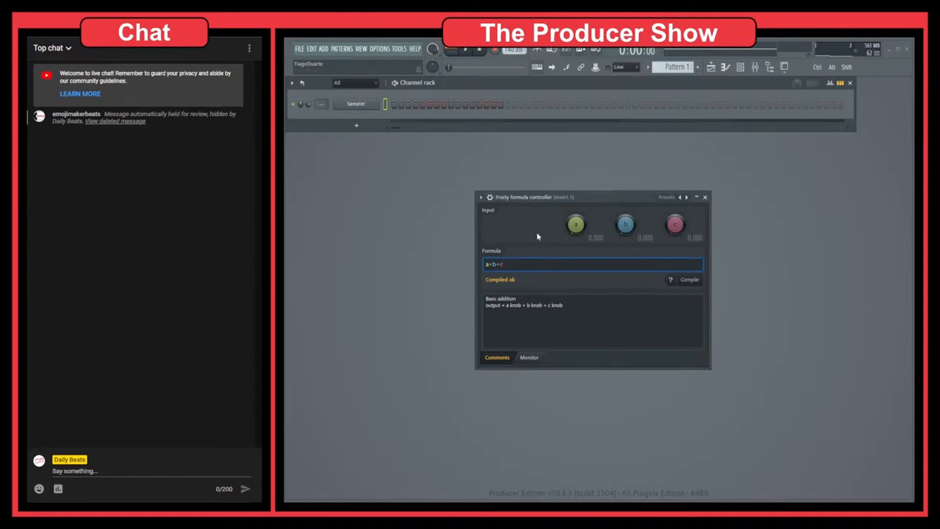
{"action": "left_click_drag", "start_coordinate": [514, 264], "coordinate": [465, 267]}
{"action": "left_click", "coordinate": [516, 266]}
{"action": "left_click", "coordinate": [525, 264]}
{"action": "left_click", "coordinate": [673, 281]}
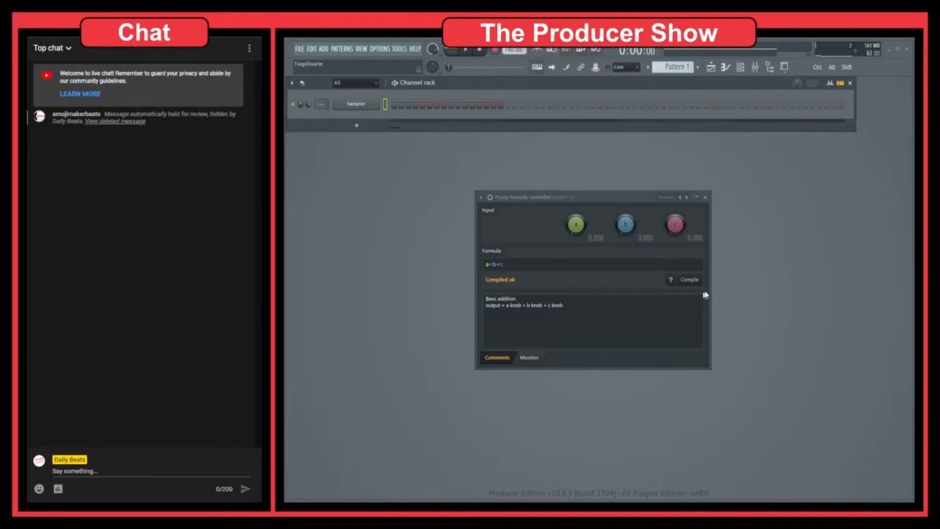
Step: Change the controller's formula to a+b-c
{"action": "left_click", "coordinate": [499, 263]}
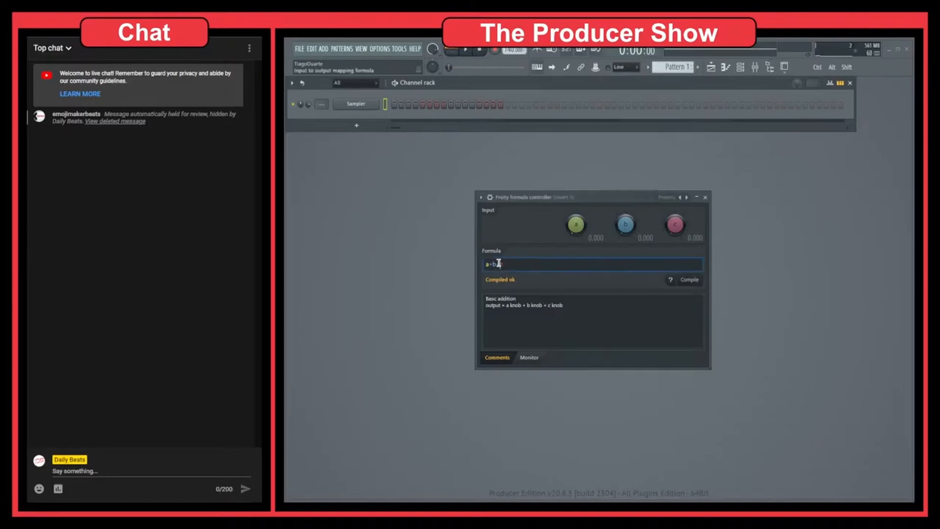
{"action": "key", "text": "BackSpace"}
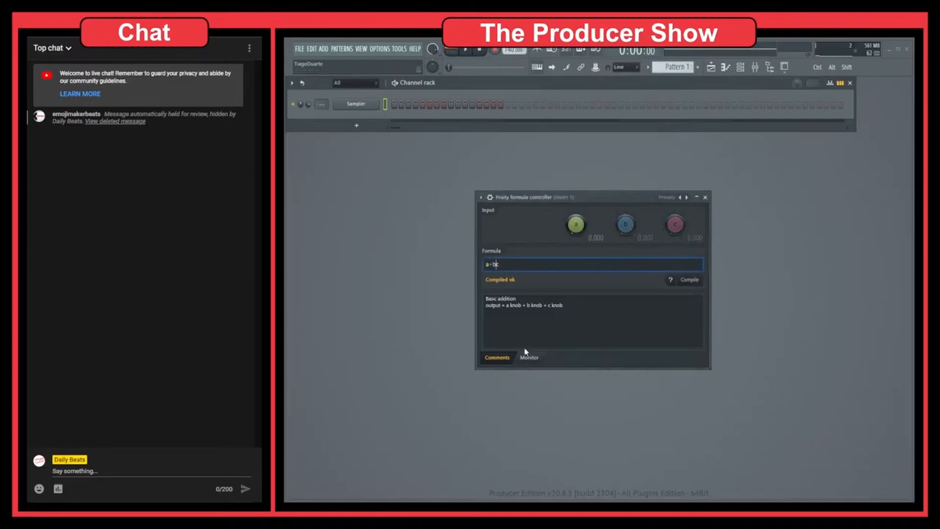
{"action": "type", "text": "-"}
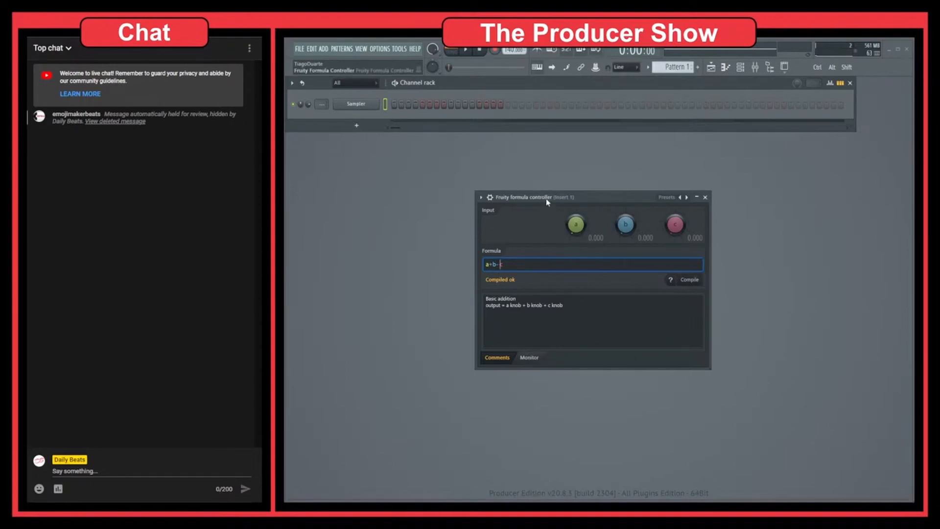
Step: During playback, set knob a to about 0.337, b to about 0.409 and c to about 0.326, then stop
{"action": "key", "text": "space"}
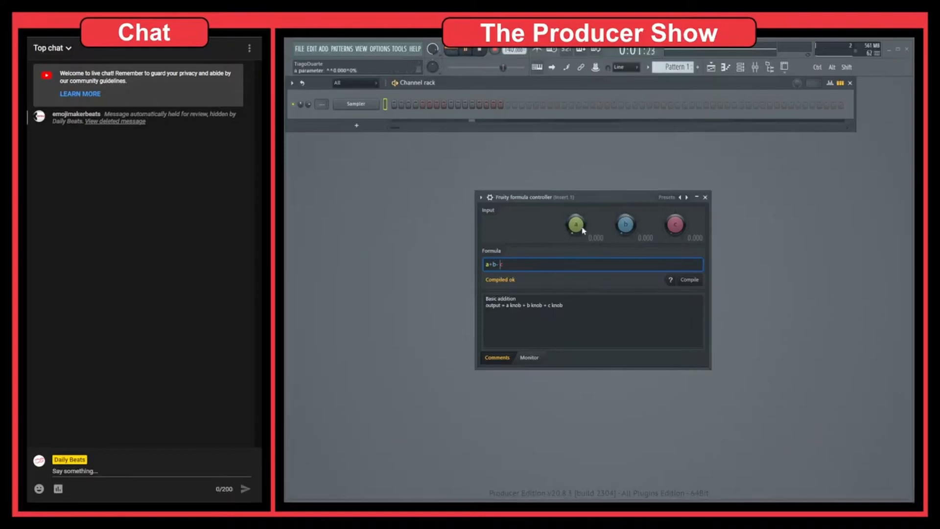
{"action": "left_click_drag", "start_coordinate": [583, 226], "coordinate": [583, 196]}
{"action": "left_click_drag", "start_coordinate": [626, 224], "coordinate": [675, 209]}
{"action": "left_click", "coordinate": [617, 201]}
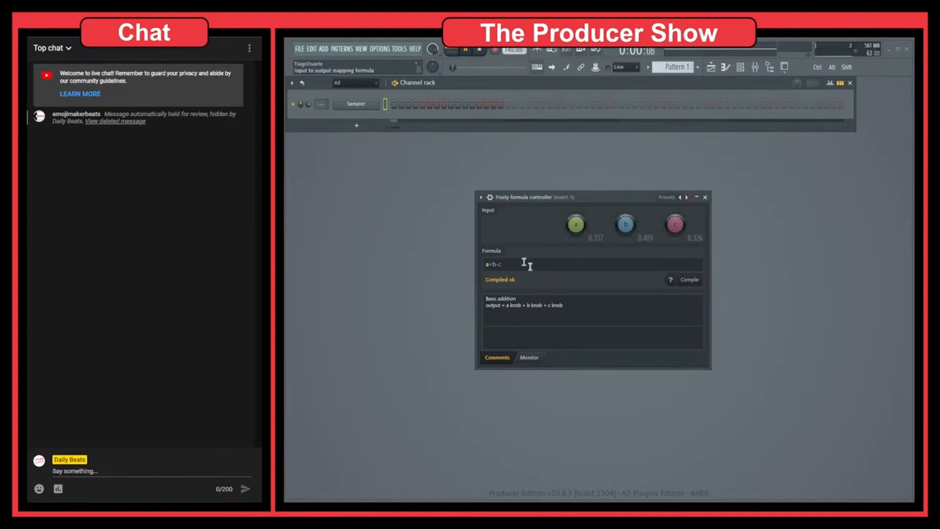
{"action": "left_click", "coordinate": [479, 49]}
Step: Load the Basic sine LFO preset in the formula controller and examine the sine and range parts of its formula
{"action": "left_click", "coordinate": [687, 198]}
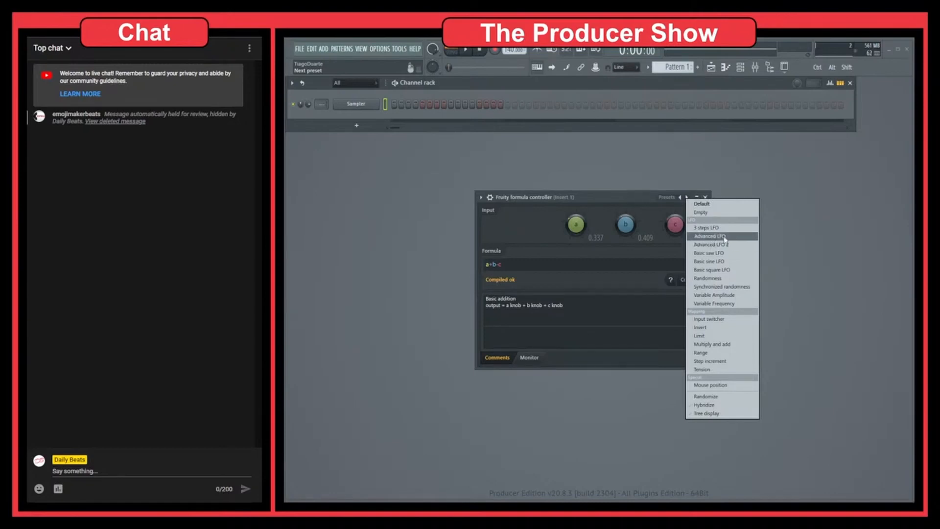
{"action": "left_click", "coordinate": [722, 262]}
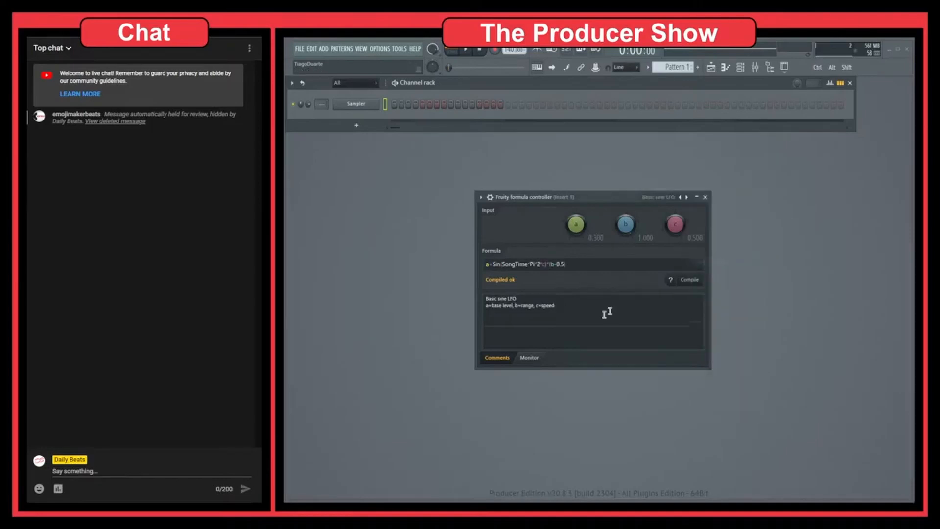
{"action": "left_click", "coordinate": [499, 265]}
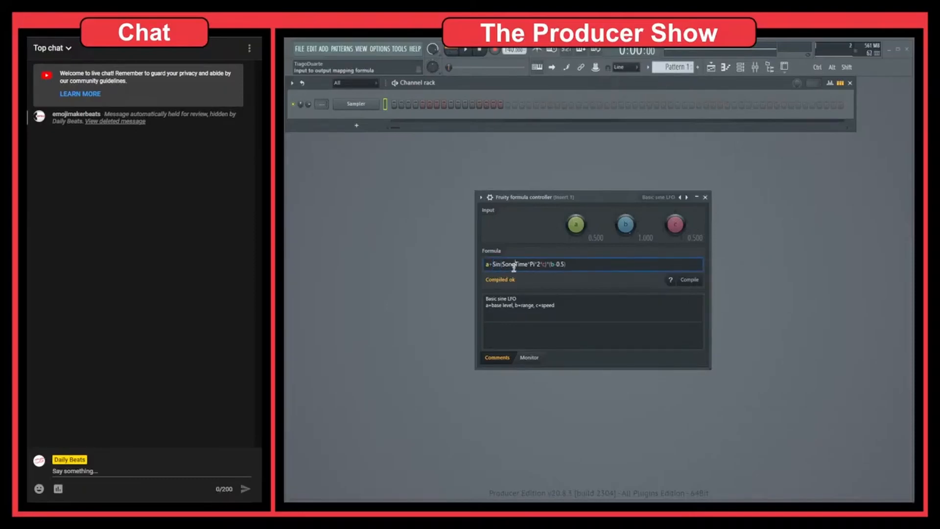
{"action": "left_click_drag", "start_coordinate": [502, 265], "coordinate": [543, 267]}
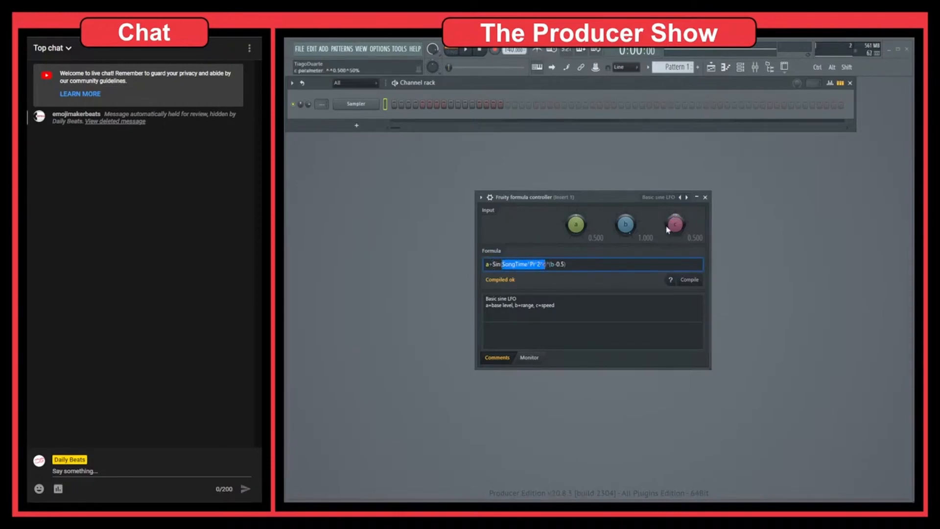
{"action": "left_click_drag", "start_coordinate": [549, 264], "coordinate": [618, 263]}
{"action": "left_click", "coordinate": [591, 268]}
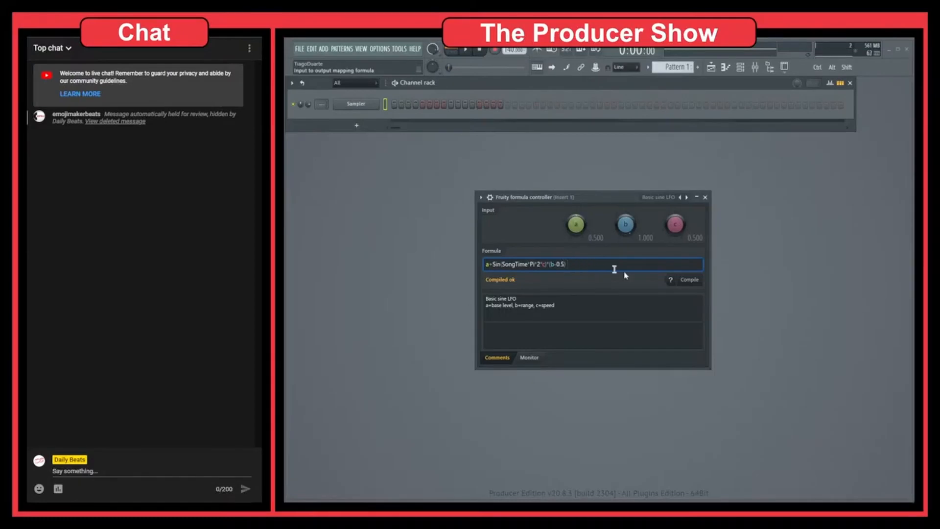
Step: Start playback and vary the sine LFO's speed with knob c, slowing it to about 0.238 and raising it to about 0.984
{"action": "left_click", "coordinate": [468, 50]}
{"action": "left_click_drag", "start_coordinate": [675, 224], "coordinate": [676, 242]}
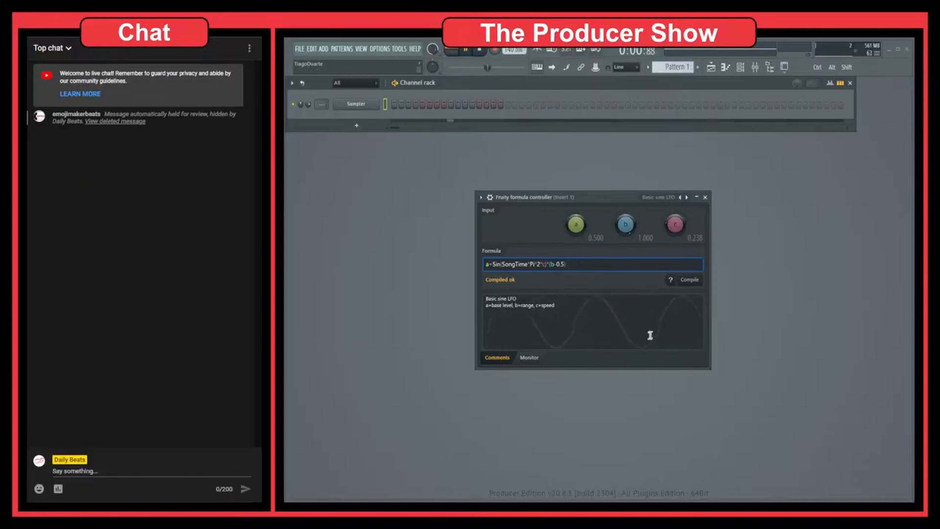
{"action": "left_click_drag", "start_coordinate": [680, 230], "coordinate": [683, 231]}
{"action": "left_click_drag", "start_coordinate": [675, 235], "coordinate": [674, 218]}
Step: Enlarge the formula controller window and move it closer to the channel rack
{"action": "left_click", "coordinate": [635, 330]}
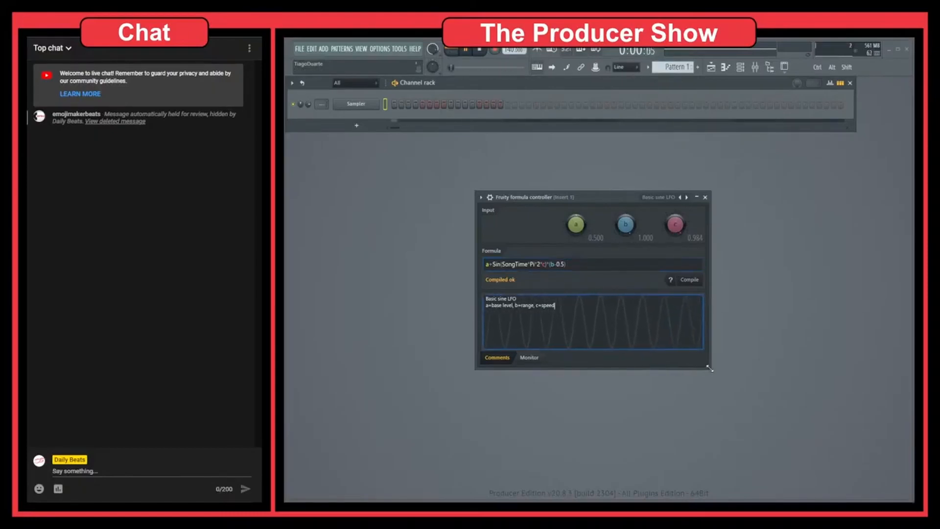
{"action": "left_click_drag", "start_coordinate": [710, 368], "coordinate": [892, 423]}
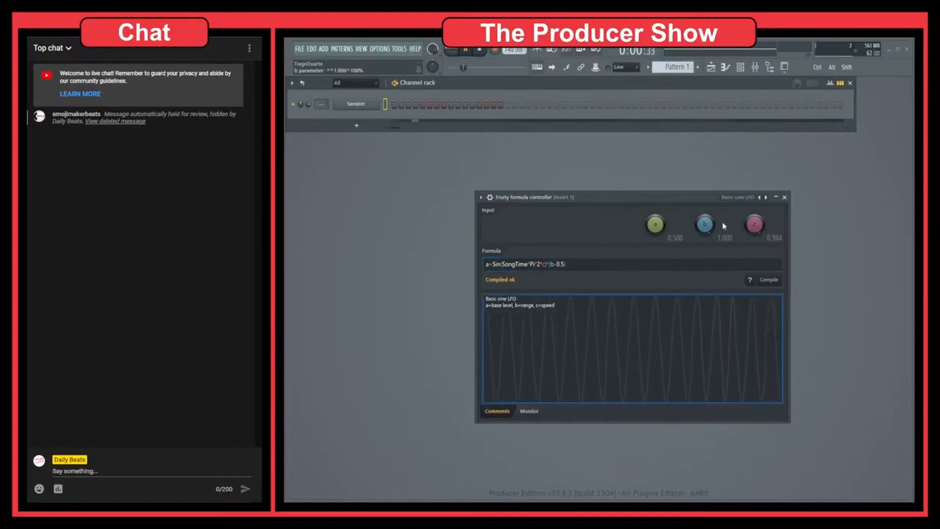
{"action": "left_click_drag", "start_coordinate": [665, 198], "coordinate": [597, 155]}
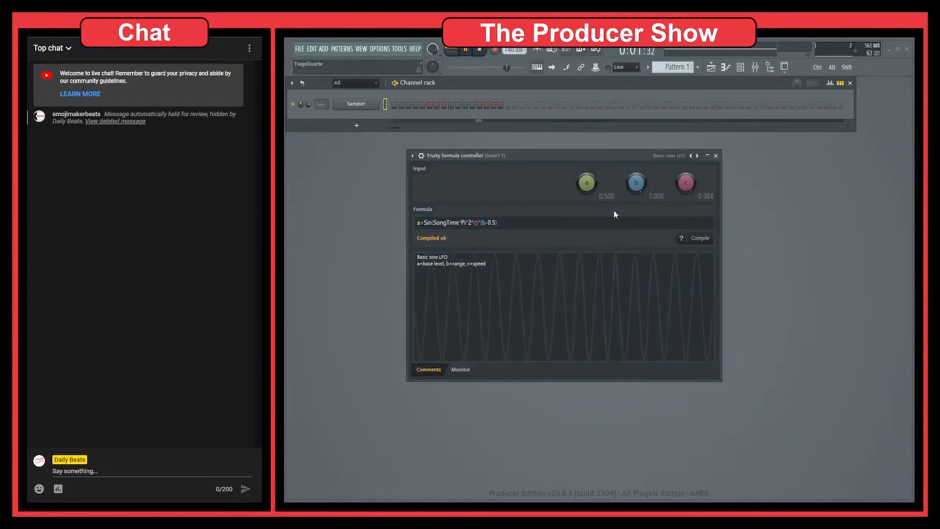
Step: Reset speed knob c to 0.500, then lower range knob b to about 0.633 and base level knob a to about 0.148
{"action": "right_click", "coordinate": [687, 184]}
{"action": "left_click", "coordinate": [691, 196]}
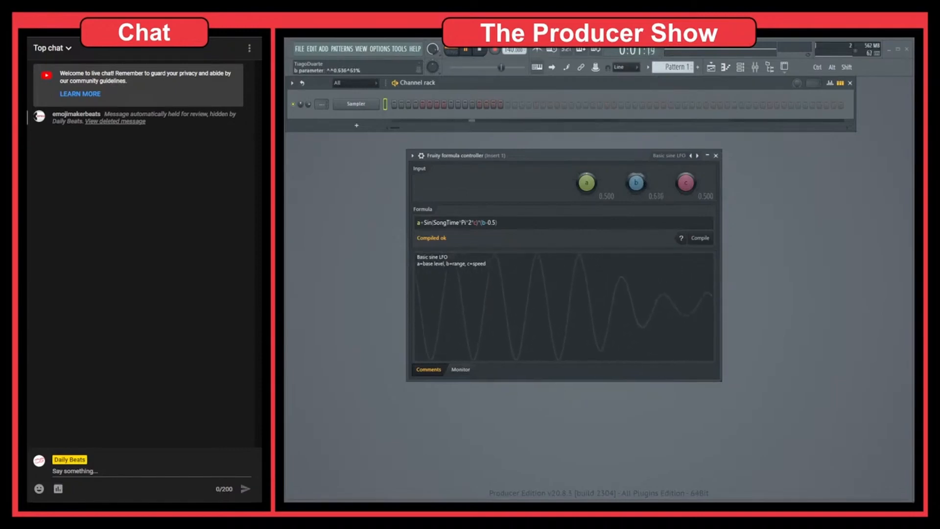
{"action": "left_click_drag", "start_coordinate": [636, 183], "coordinate": [637, 184]}
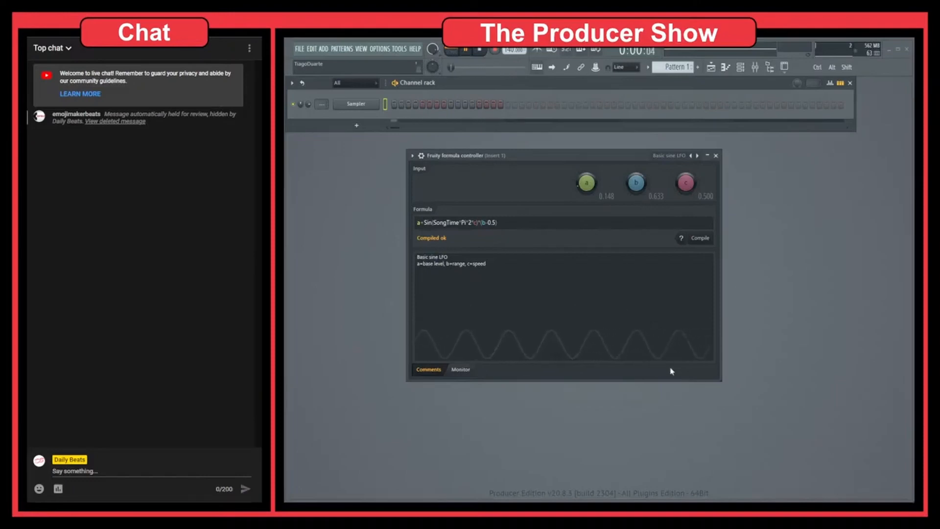
Step: Load the Randomness preset, set knob b to about 0.411 and knob a to about 0.283, and close the controller window
{"action": "left_click", "coordinate": [698, 155]}
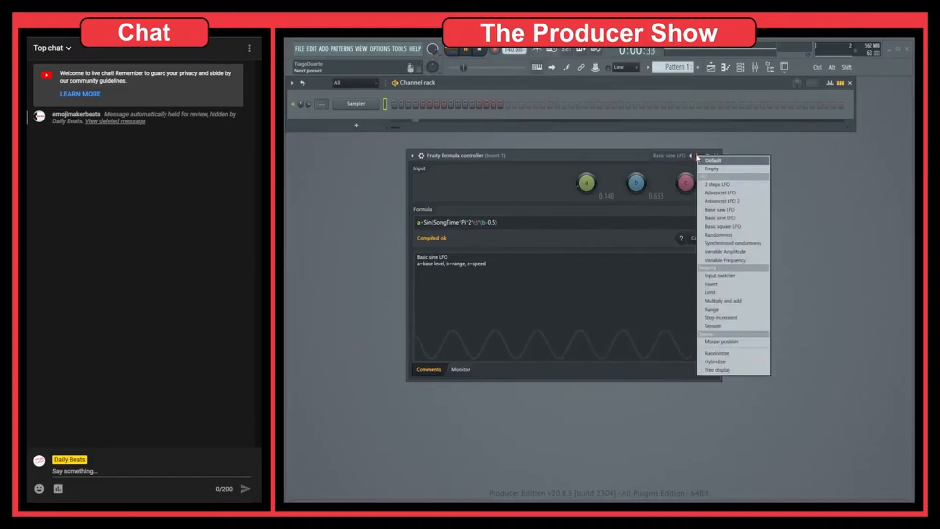
{"action": "left_click", "coordinate": [734, 235]}
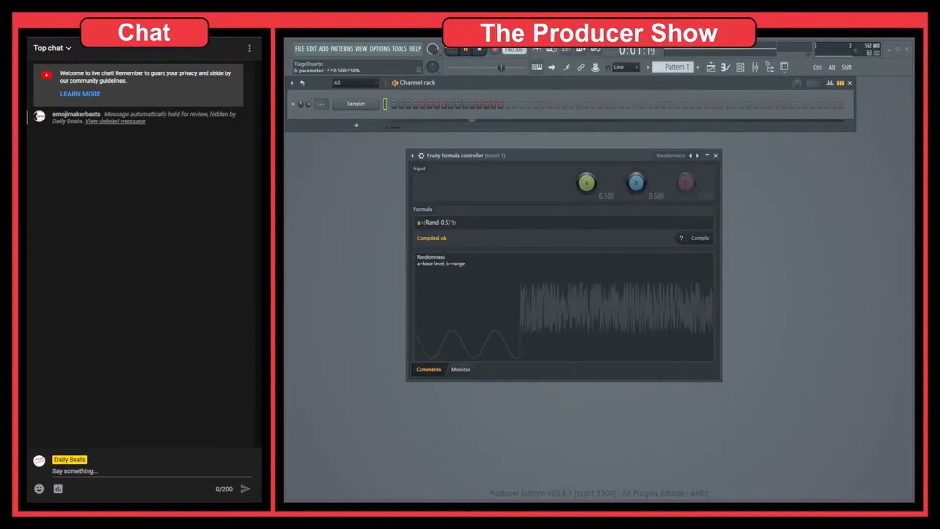
{"action": "left_click_drag", "start_coordinate": [636, 183], "coordinate": [636, 231]}
{"action": "left_click_drag", "start_coordinate": [586, 184], "coordinate": [585, 202]}
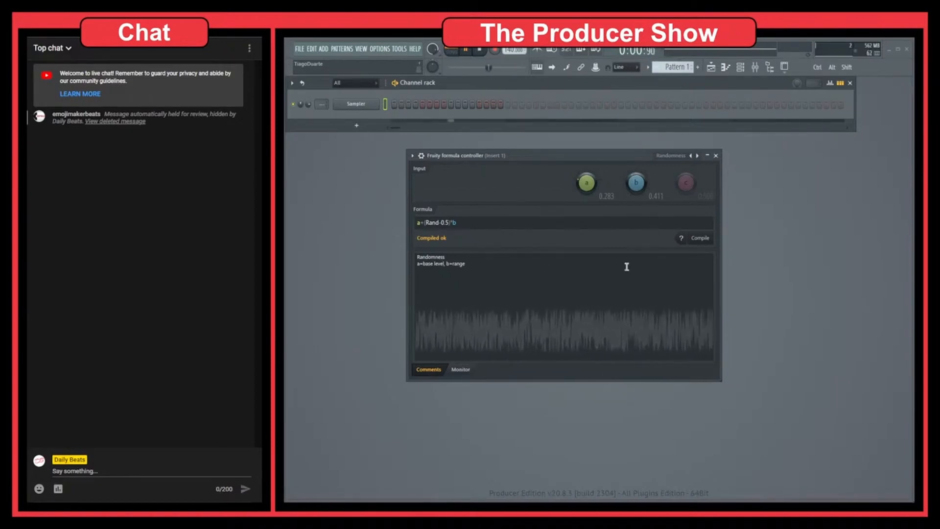
{"action": "left_click", "coordinate": [716, 156]}
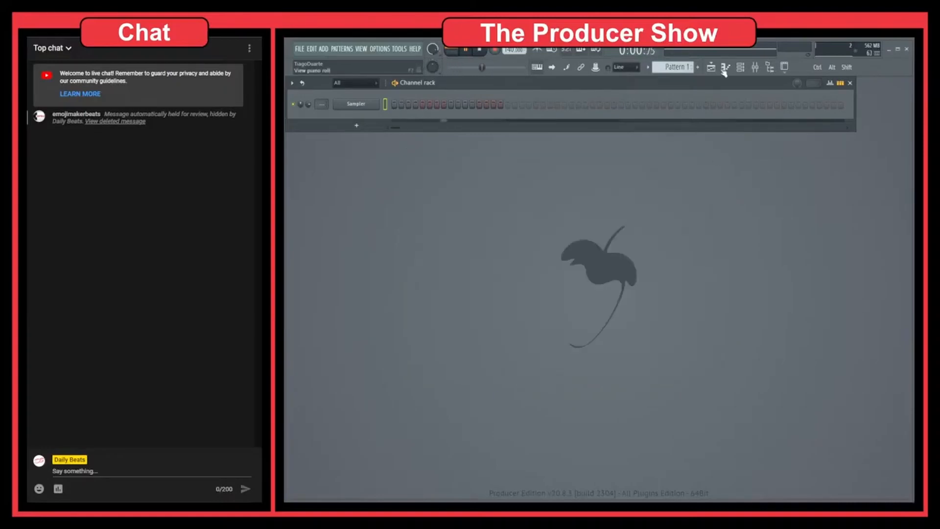
Step: Reopen the mixer and load Fruity Reeverb 2 into effect slot 2 of Insert 1
{"action": "left_click", "coordinate": [762, 70]}
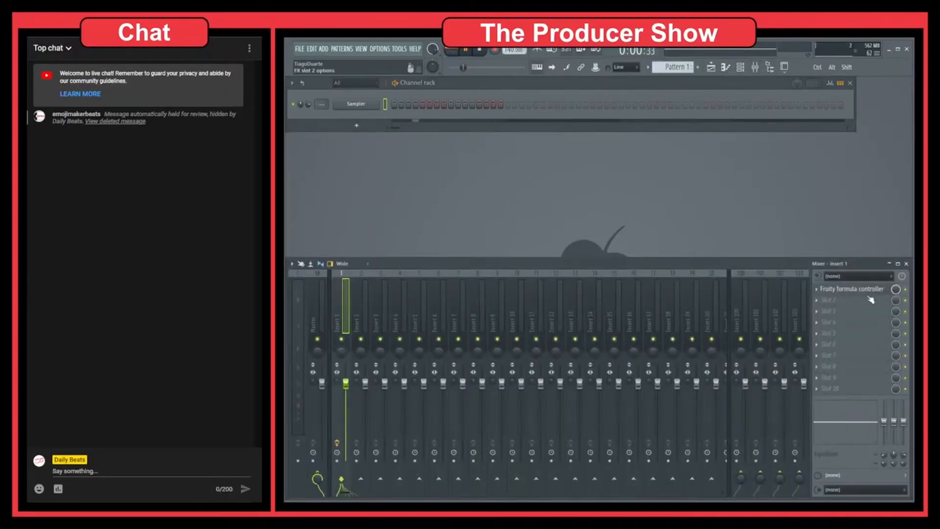
{"action": "left_click", "coordinate": [846, 305]}
{"action": "mouse_move", "coordinate": [794, 348]}
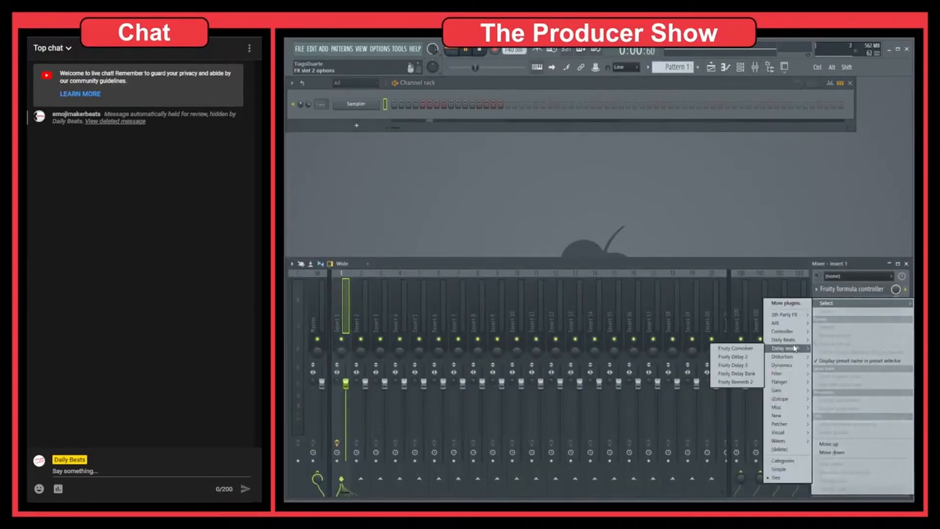
{"action": "left_click", "coordinate": [735, 382]}
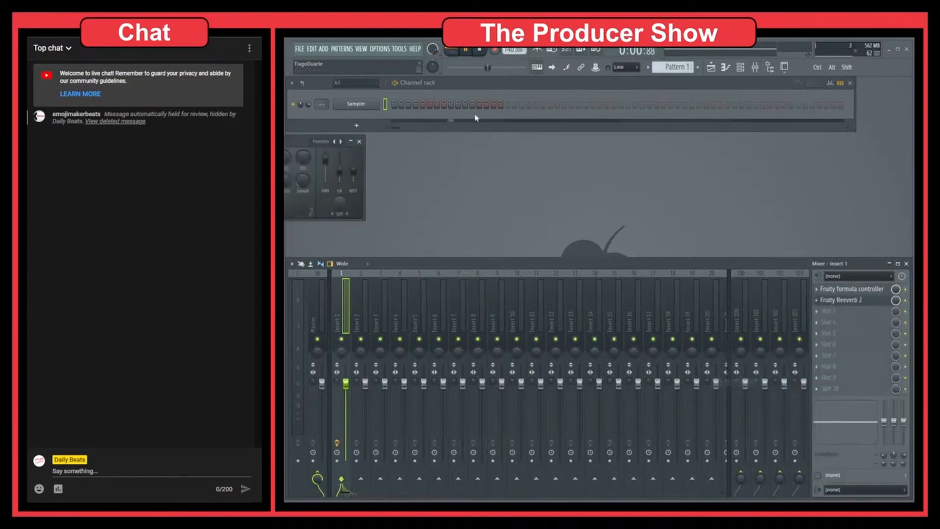
Step: Add an FPC drum channel to the channel rack and dismiss its plugin window
{"action": "left_click", "coordinate": [356, 126]}
{"action": "mouse_move", "coordinate": [372, 181]}
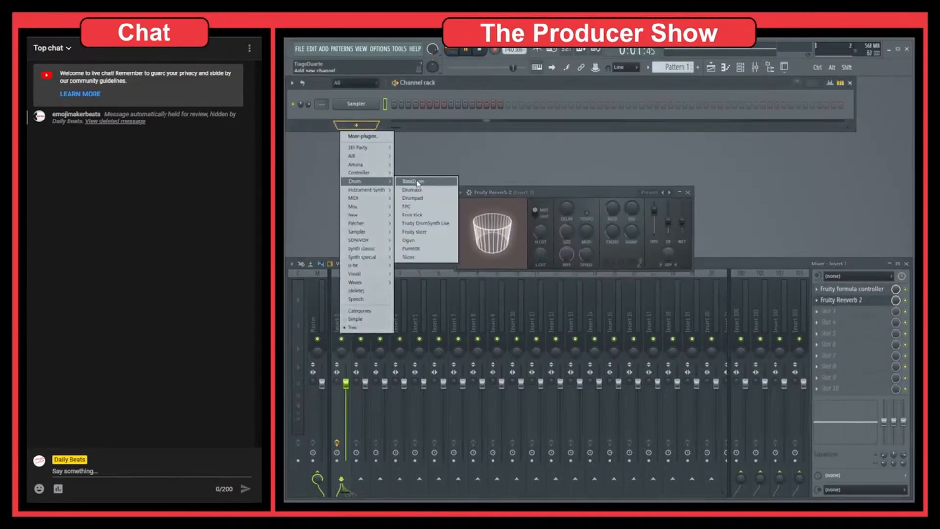
{"action": "left_click", "coordinate": [406, 206]}
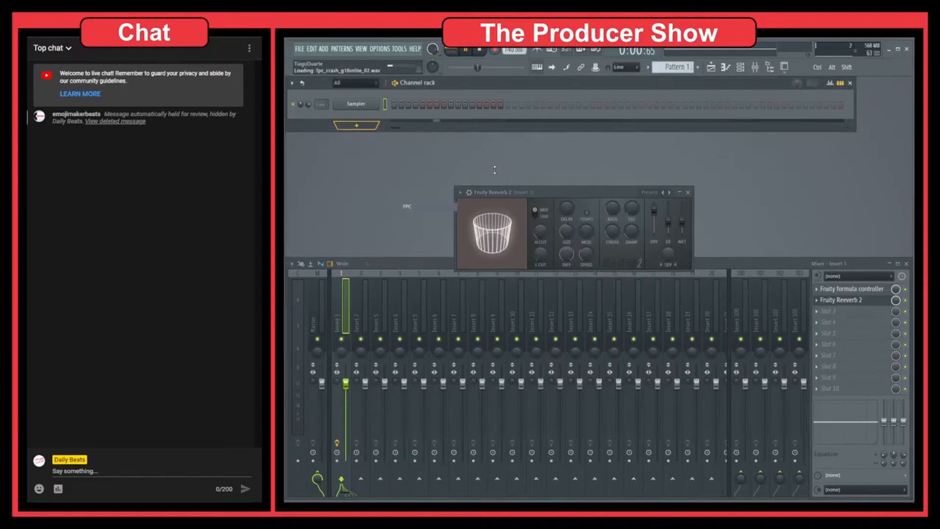
{"action": "left_click_drag", "start_coordinate": [385, 107], "coordinate": [622, 215]}
{"action": "left_click", "coordinate": [677, 214]}
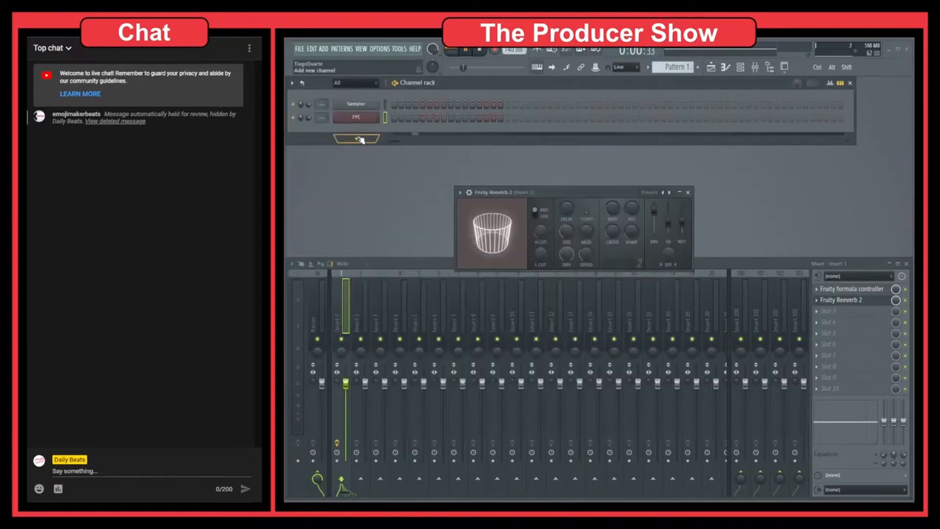
Step: Open the FPC channel's piano roll and place a Snare 1 note in the first bar, at the second beat
{"action": "right_click", "coordinate": [373, 119]}
{"action": "left_click", "coordinate": [397, 118]}
{"action": "scroll", "coordinate": [340, 294], "scroll_direction": "down", "scroll_amount": 3}
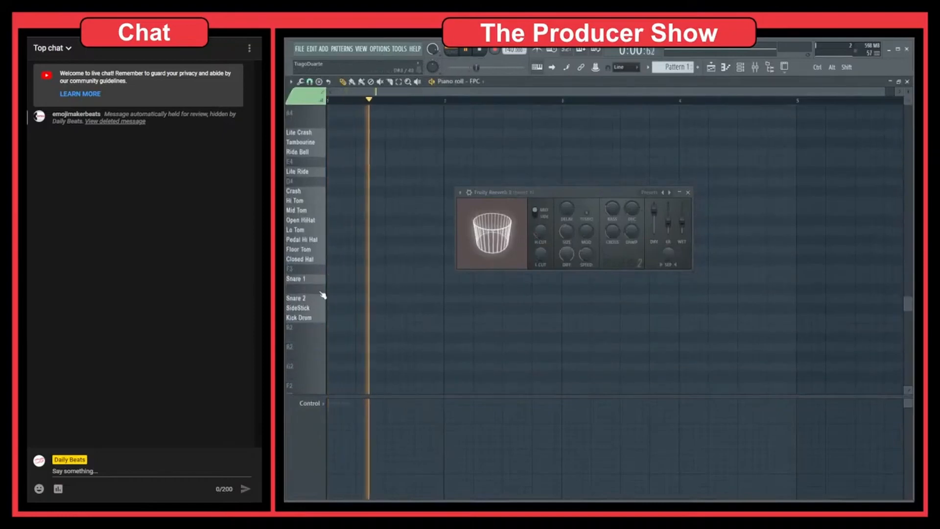
{"action": "left_click", "coordinate": [360, 279]}
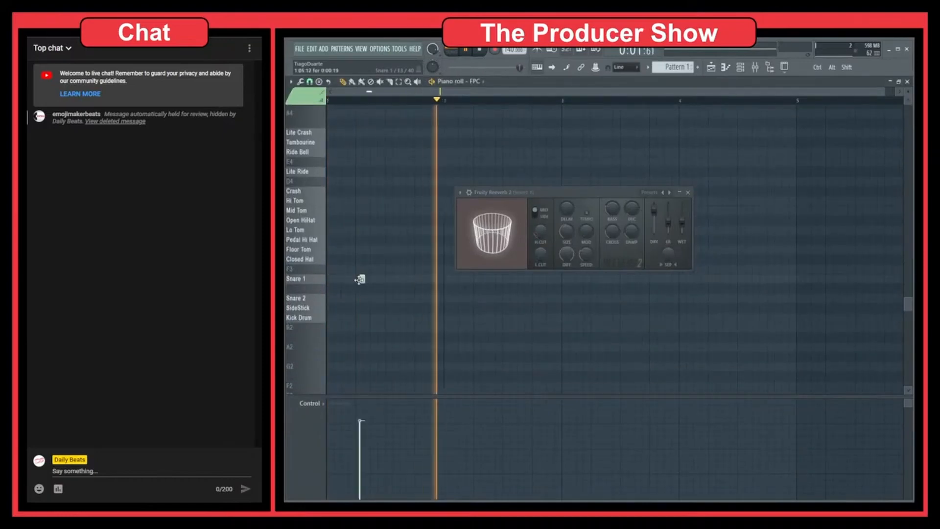
Step: Add a second Snare 1 note on the first bar's fourth beat, close the piano roll and play the pattern
{"action": "left_click", "coordinate": [417, 279]}
{"action": "left_click", "coordinate": [907, 81]}
{"action": "key", "text": "space"}
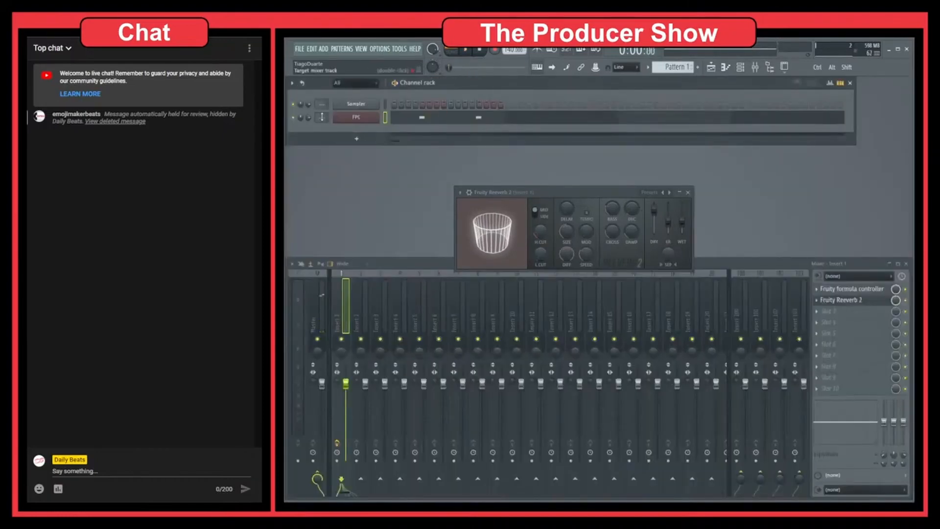
{"action": "key", "text": "space"}
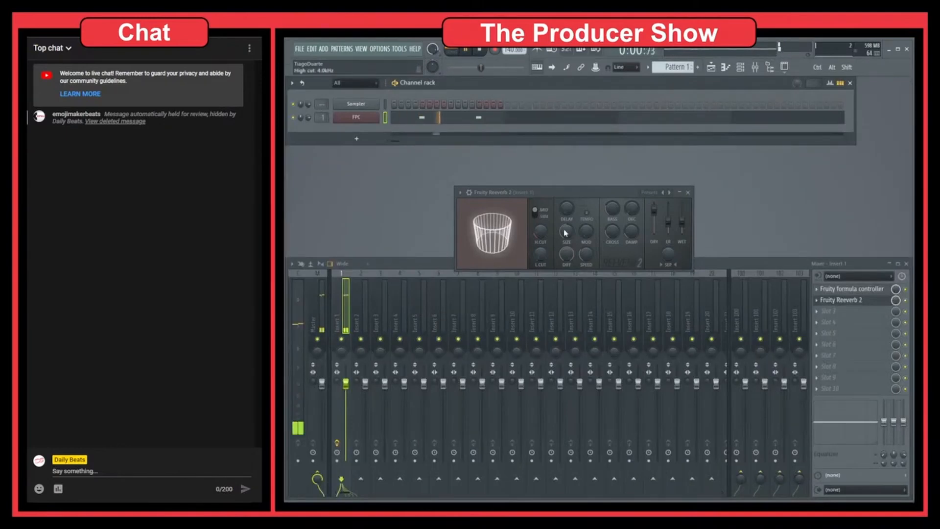
Step: Link the Fruity Reeverb 2 Wet level to the internal controller Formula ctrl - Out
{"action": "right_click", "coordinate": [685, 228]}
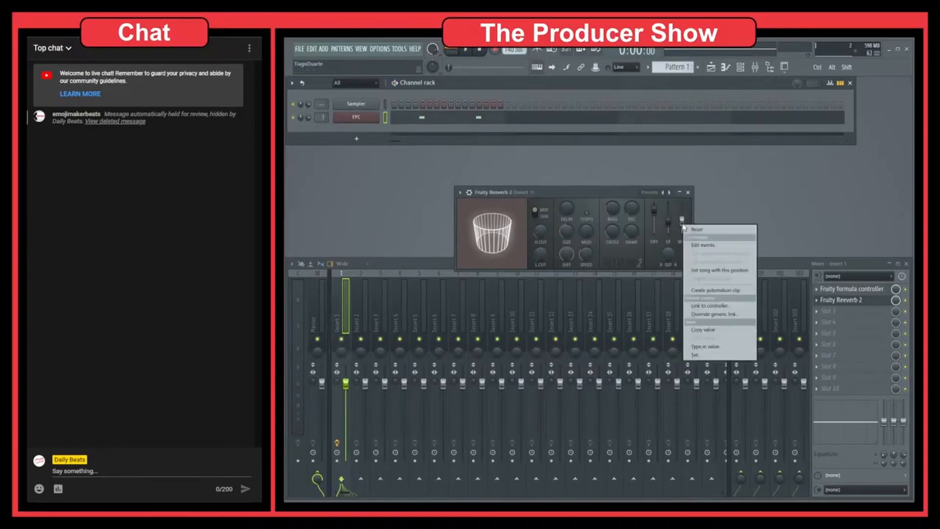
{"action": "left_click", "coordinate": [719, 306]}
{"action": "left_click", "coordinate": [523, 253]}
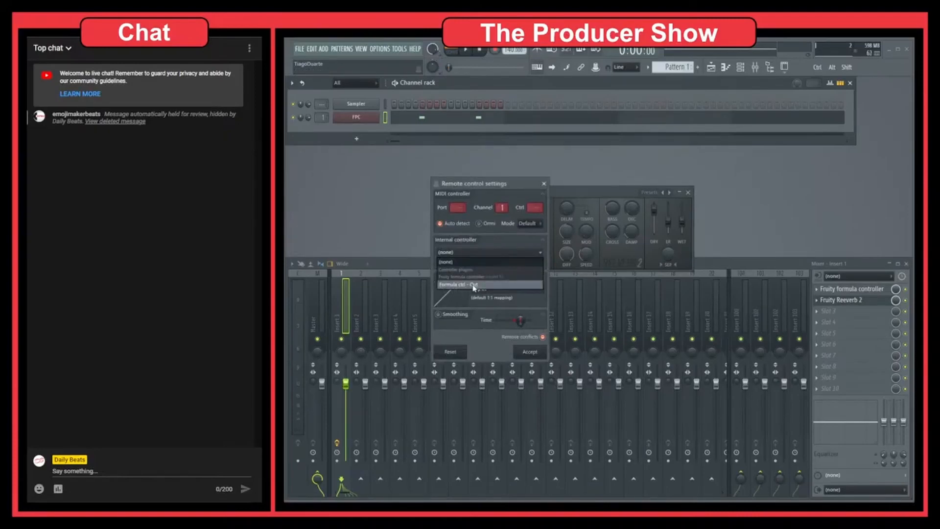
{"action": "left_click", "coordinate": [474, 285]}
{"action": "left_click", "coordinate": [530, 352]}
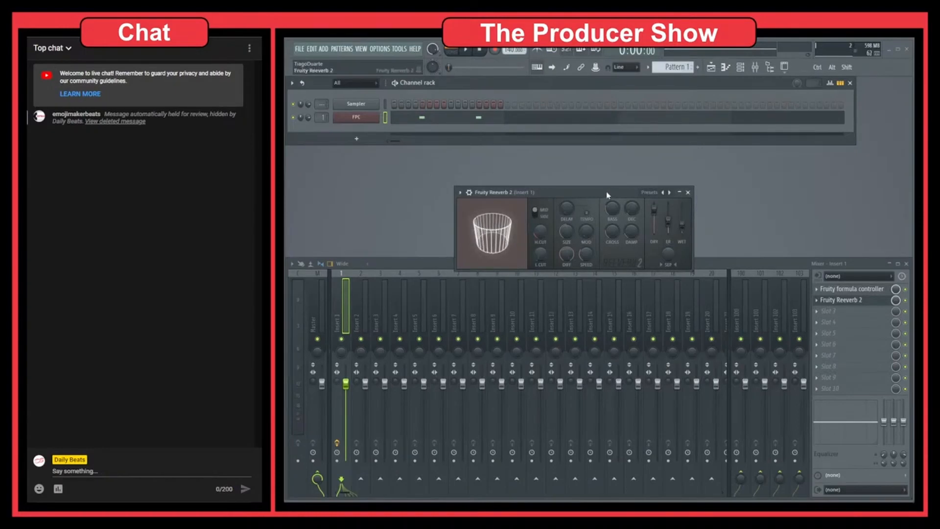
Step: Audition the pattern, try the reverb's Wet level at 100%, and settle it at 40%
{"action": "key", "text": "space"}
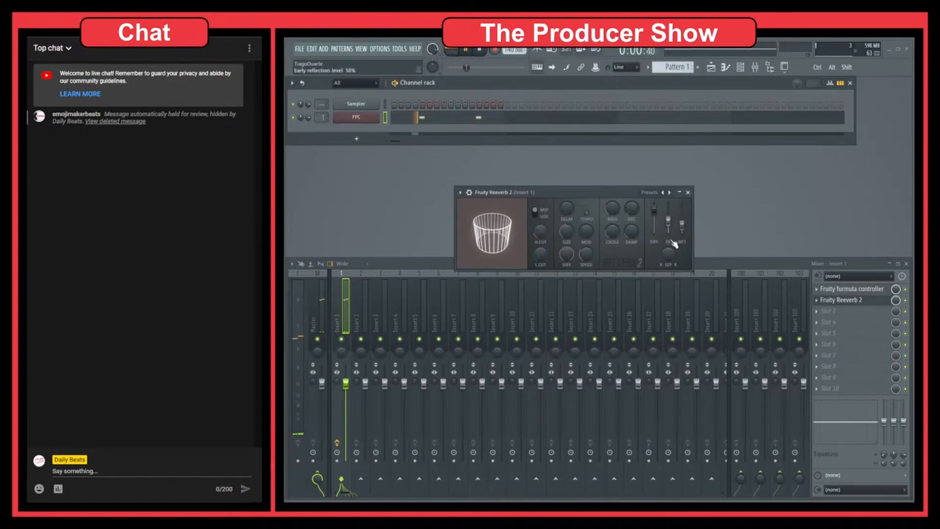
{"action": "key", "text": "space"}
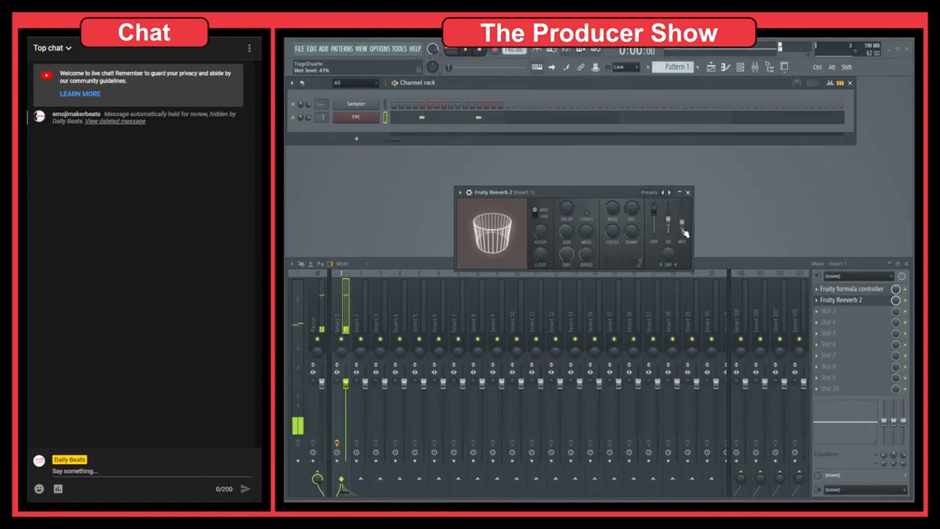
{"action": "right_click", "coordinate": [682, 228]}
{"action": "left_click", "coordinate": [699, 233]}
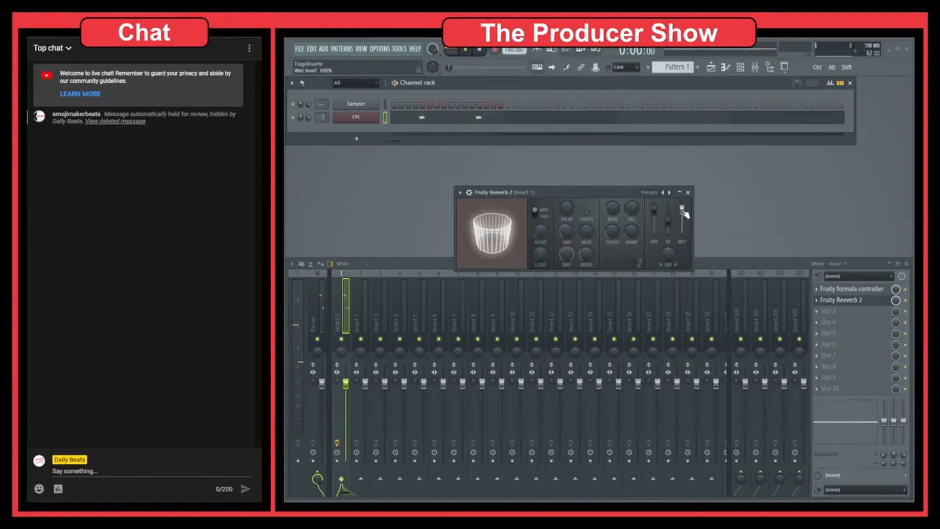
{"action": "right_click", "coordinate": [683, 220]}
{"action": "left_click", "coordinate": [698, 232]}
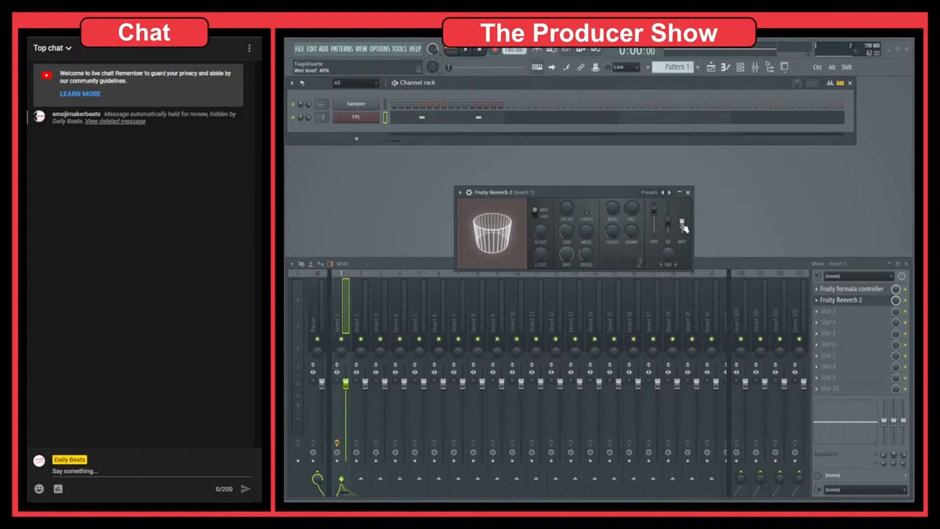
Step: Link the reverb's room Size knob to the internal controller Formula ctrl - Out
{"action": "right_click", "coordinate": [575, 231]}
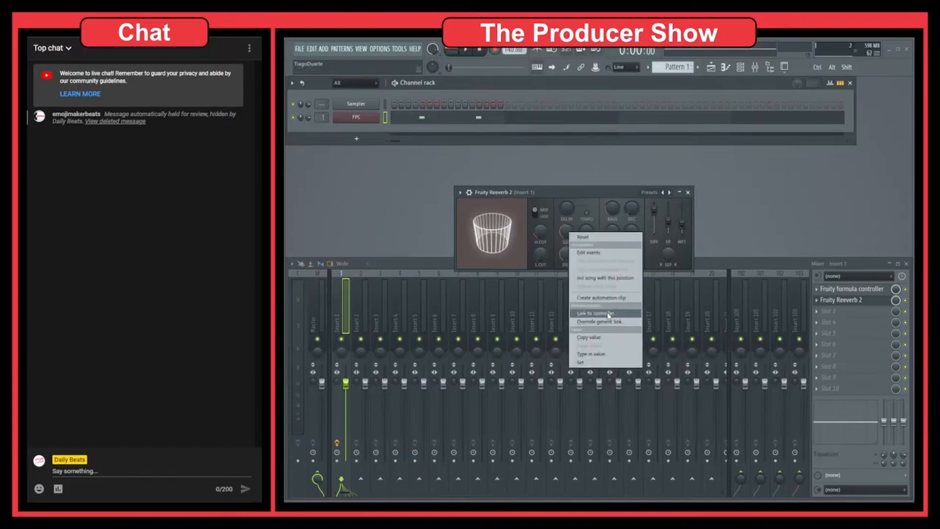
{"action": "left_click", "coordinate": [638, 304]}
{"action": "left_click", "coordinate": [497, 253]}
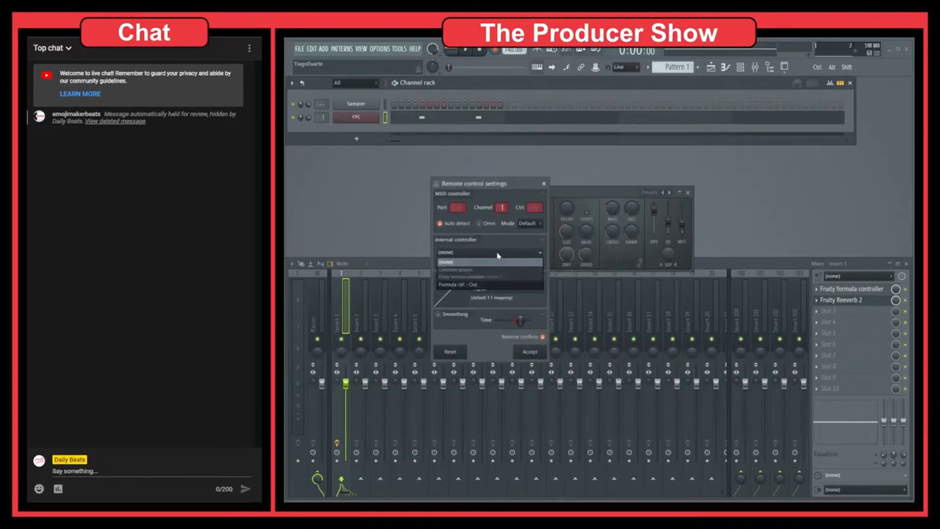
{"action": "left_click", "coordinate": [479, 285]}
{"action": "left_click", "coordinate": [533, 351]}
Step: Play the pattern while adjusting the reverb's room size and lowering its Wet level to 27%, and stop playback
{"action": "key", "text": "space"}
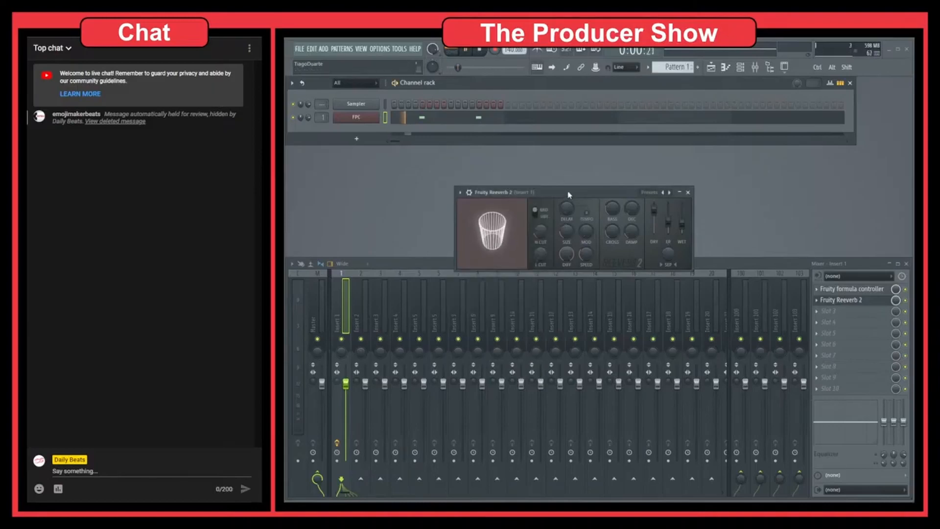
{"action": "left_click_drag", "start_coordinate": [681, 224], "coordinate": [682, 210]}
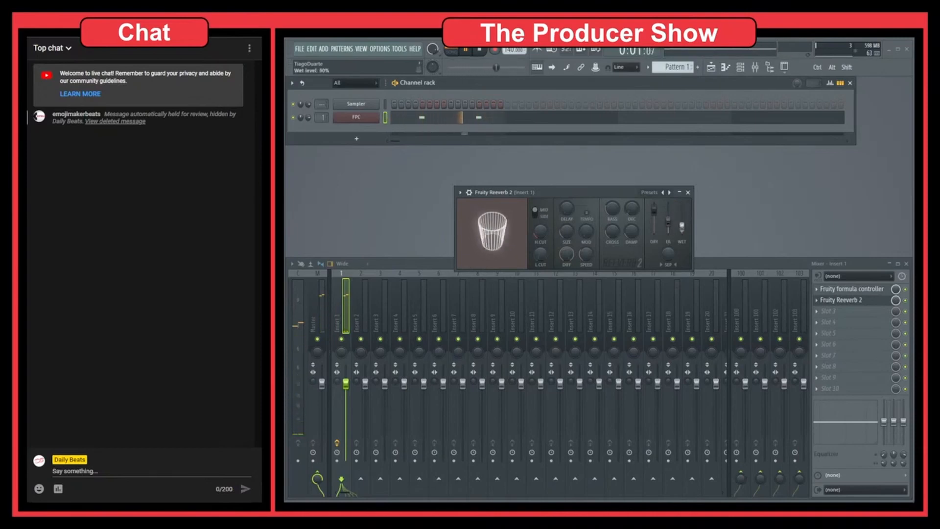
{"action": "left_click_drag", "start_coordinate": [682, 231], "coordinate": [682, 222]}
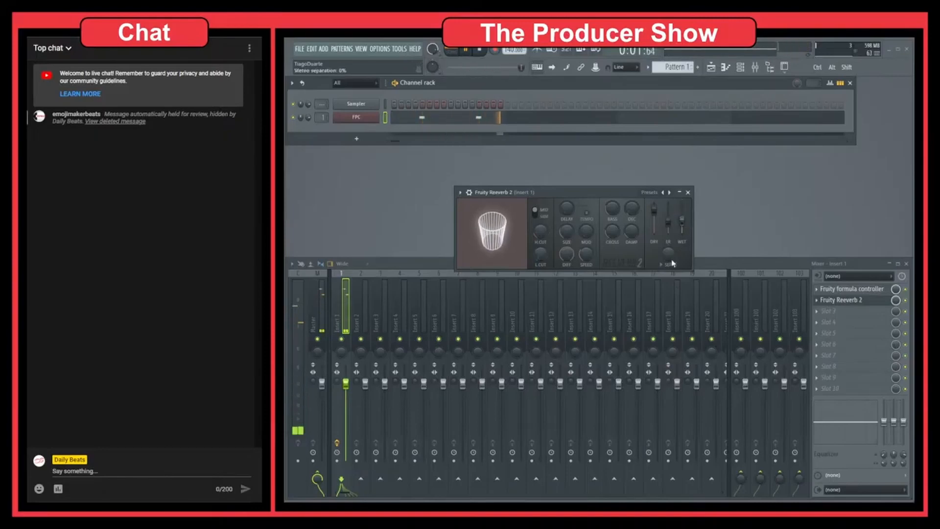
{"action": "mouse_move", "coordinate": [566, 231]}
{"action": "left_mouse_down"}
{"action": "mouse_move", "coordinate": [567, 208]}
{"action": "mouse_move", "coordinate": [567, 266]}
{"action": "mouse_move", "coordinate": [567, 240]}
{"action": "left_mouse_up"}
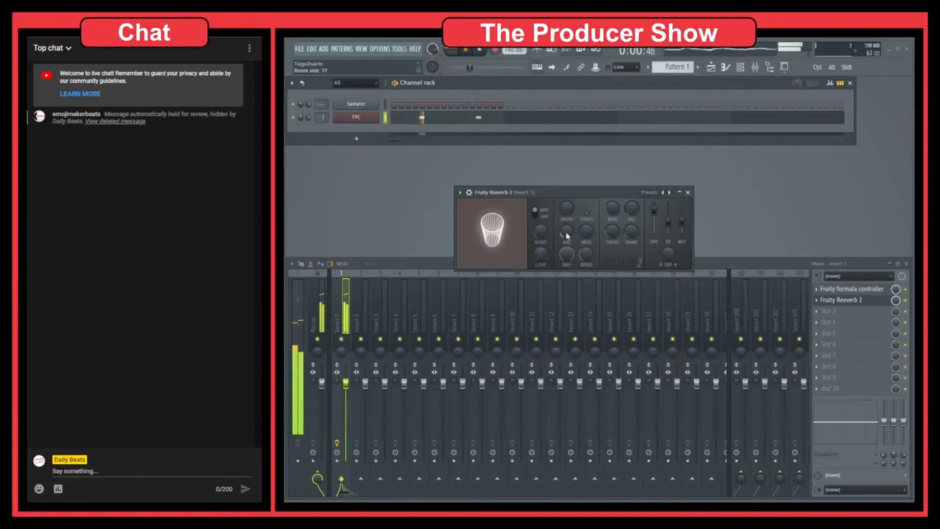
{"action": "left_click_drag", "start_coordinate": [683, 224], "coordinate": [683, 231]}
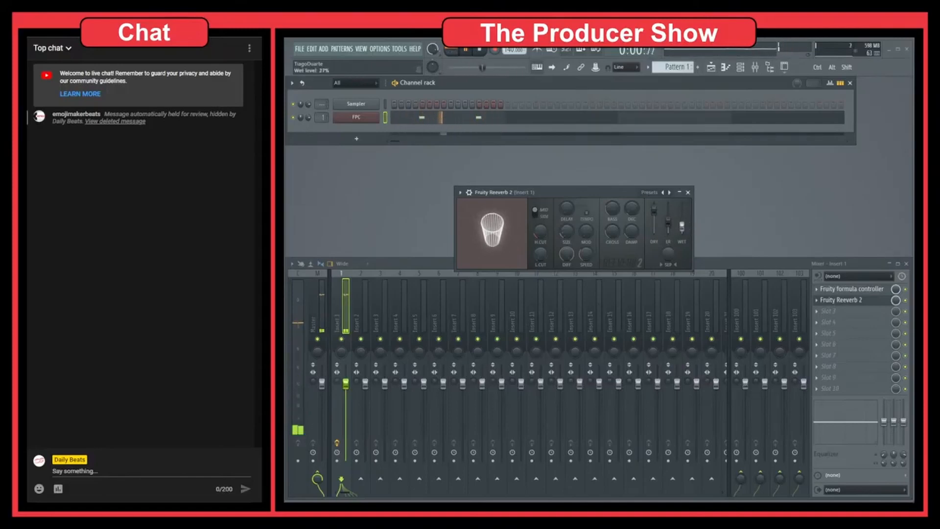
{"action": "left_click_drag", "start_coordinate": [566, 234], "coordinate": [566, 230]}
{"action": "key", "text": "space"}
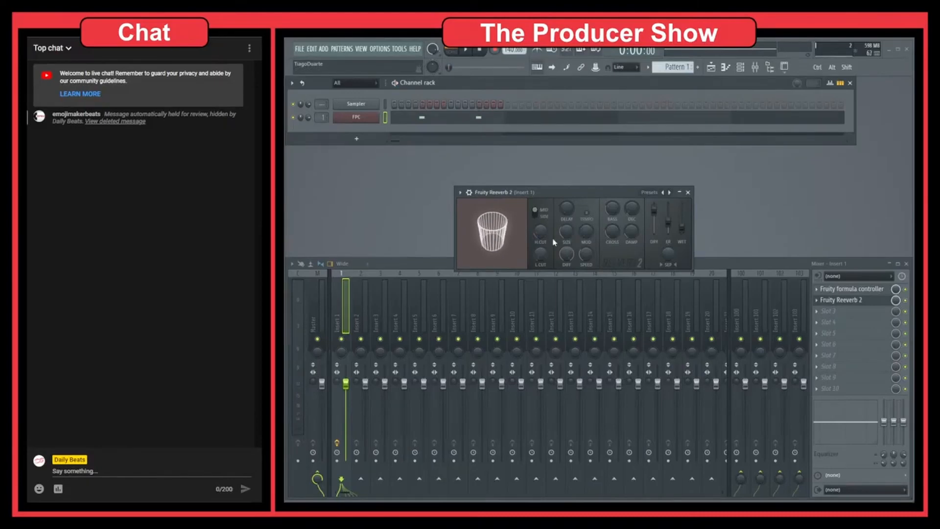
Step: Open Fruity Formula Controller, move it clear of the reverb, try the Basic saw LFO preset, and replace it with Basic sine LFO
{"action": "left_click", "coordinate": [840, 289]}
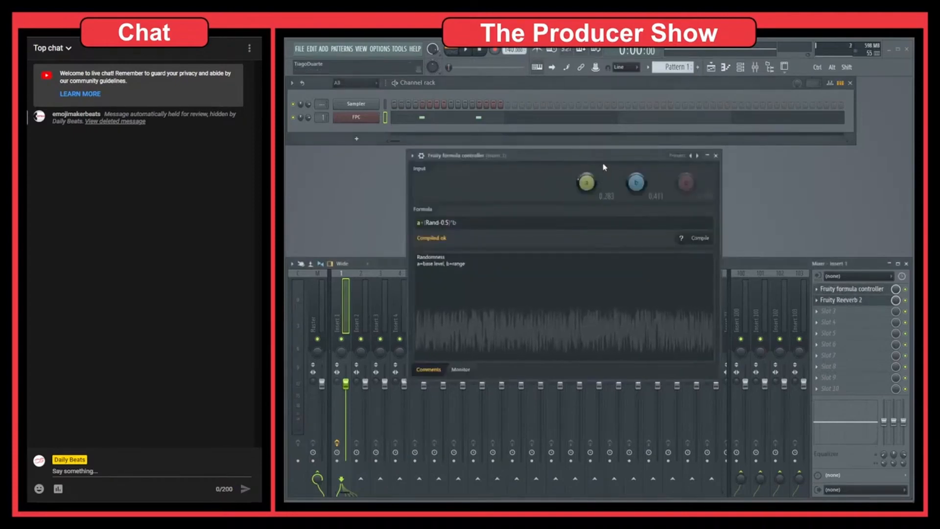
{"action": "left_click_drag", "start_coordinate": [603, 157], "coordinate": [752, 255]}
{"action": "left_click", "coordinate": [840, 254]}
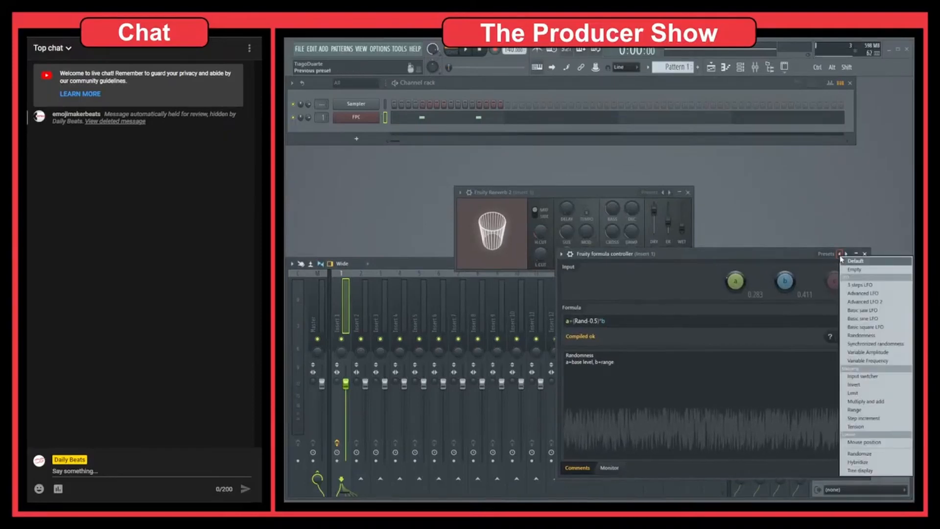
{"action": "left_click", "coordinate": [860, 310]}
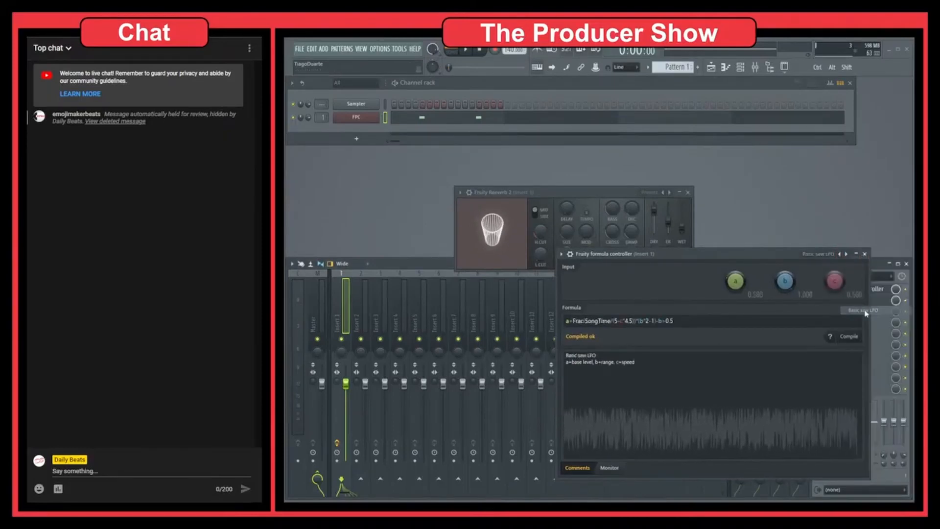
{"action": "left_click", "coordinate": [839, 254]}
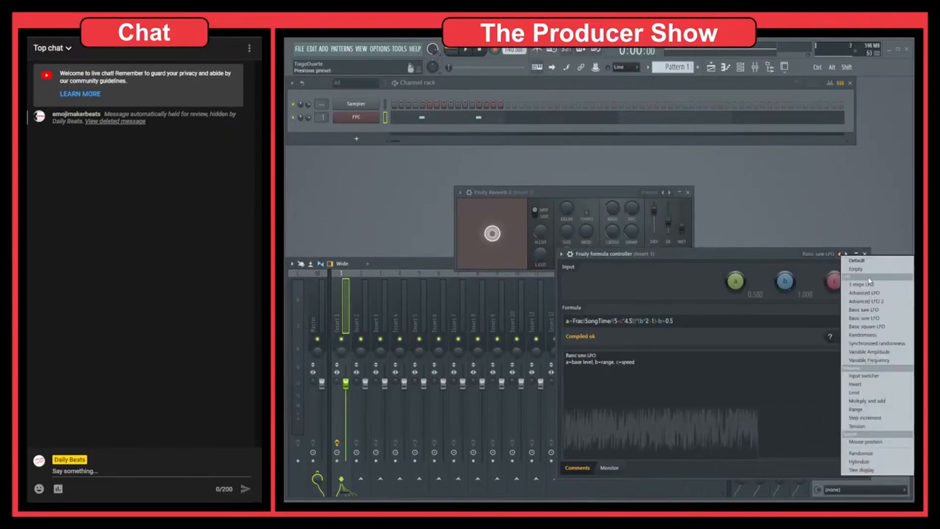
{"action": "left_click", "coordinate": [874, 318]}
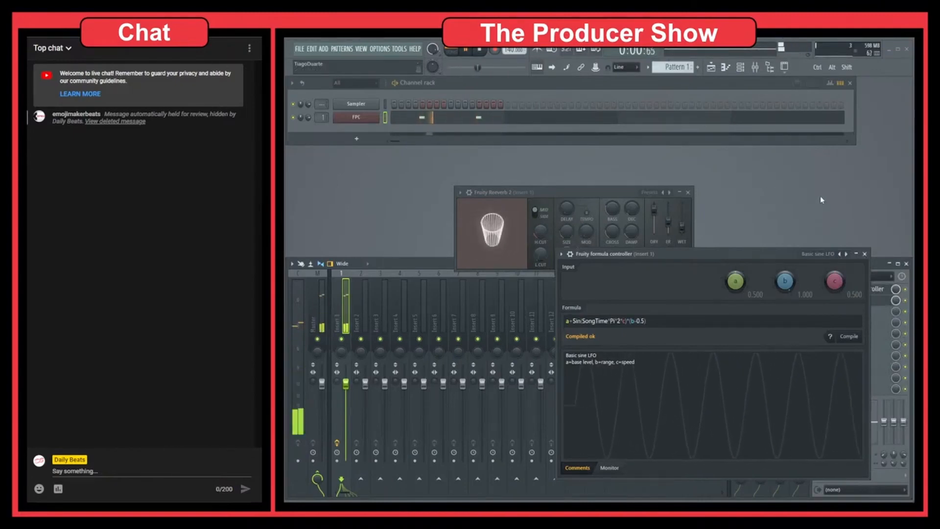
Step: Set the controller's knob b to about 0.621, reposition the reverb window, and close the controller after rechecking its settings
{"action": "left_click_drag", "start_coordinate": [786, 282], "coordinate": [786, 321]}
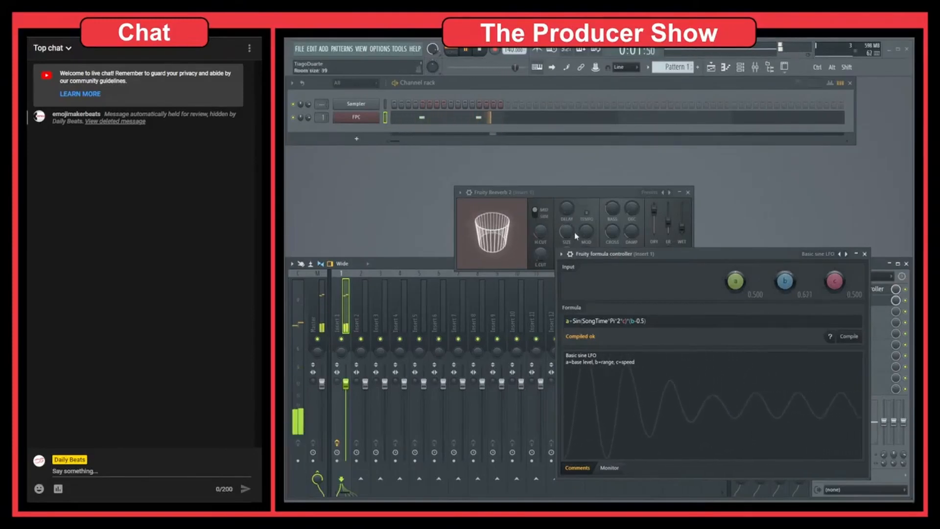
{"action": "left_click", "coordinate": [865, 255]}
{"action": "left_click_drag", "start_coordinate": [602, 194], "coordinate": [595, 179]}
{"action": "key", "text": "space"}
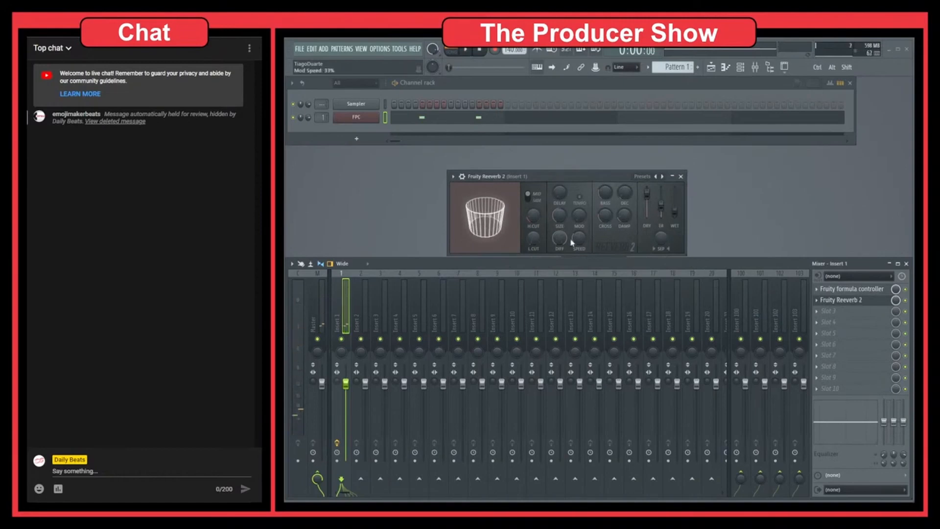
{"action": "left_click", "coordinate": [864, 289]}
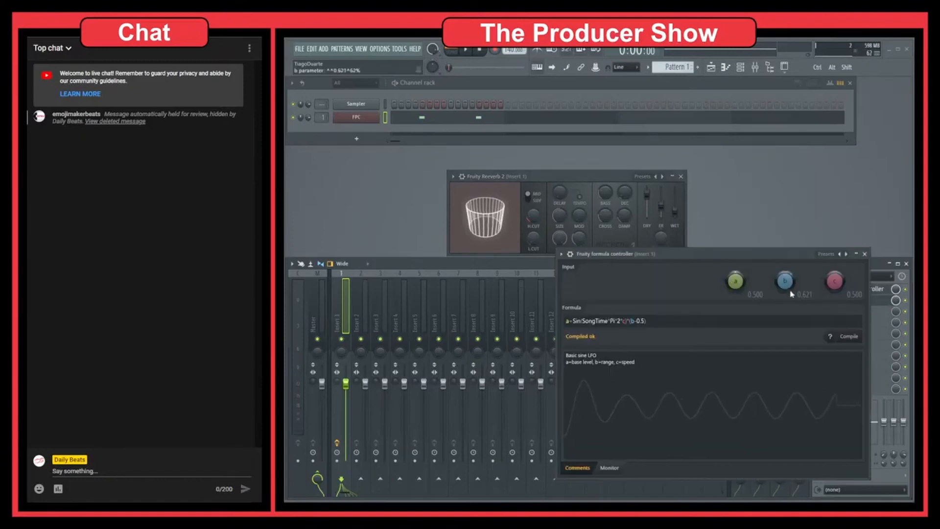
{"action": "left_click", "coordinate": [864, 253]}
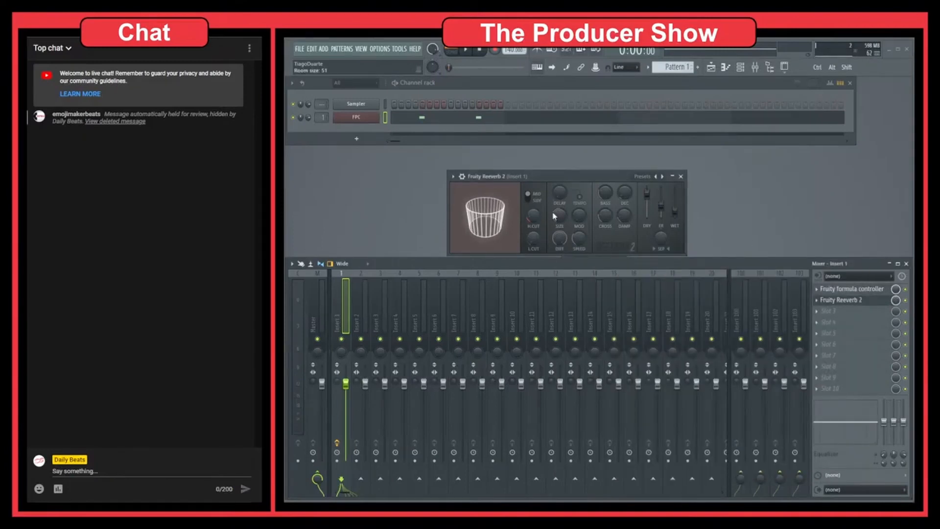